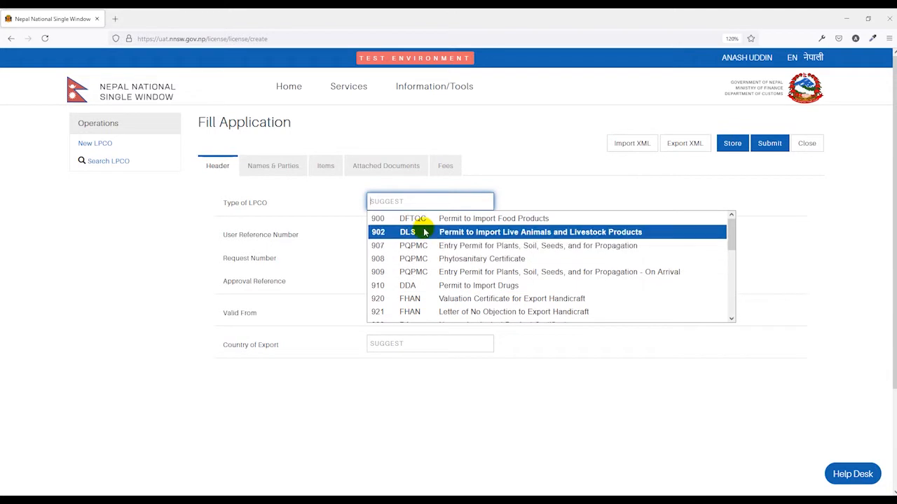
Step: Choose type 900, DFTQC Permit to Import Food Products, as the LPCO type
left_click(453, 220)
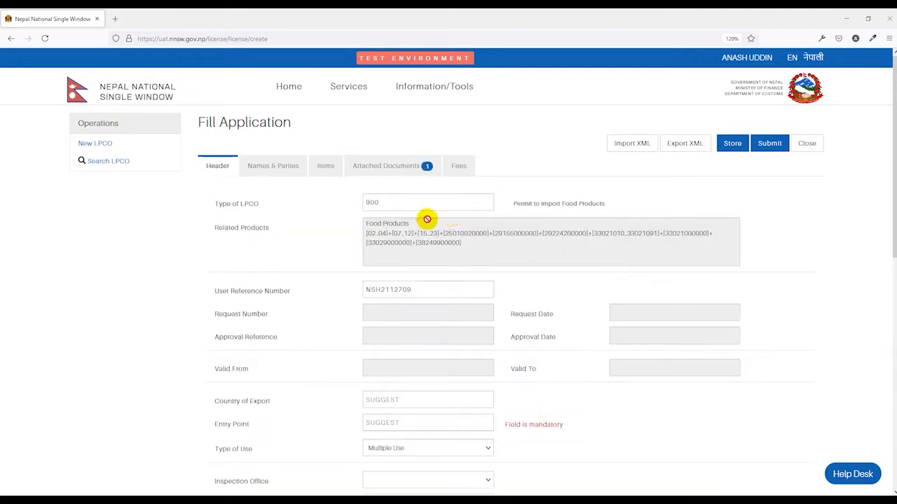
Step: Replace the old User Reference Number with PI1236
left_click(315, 248)
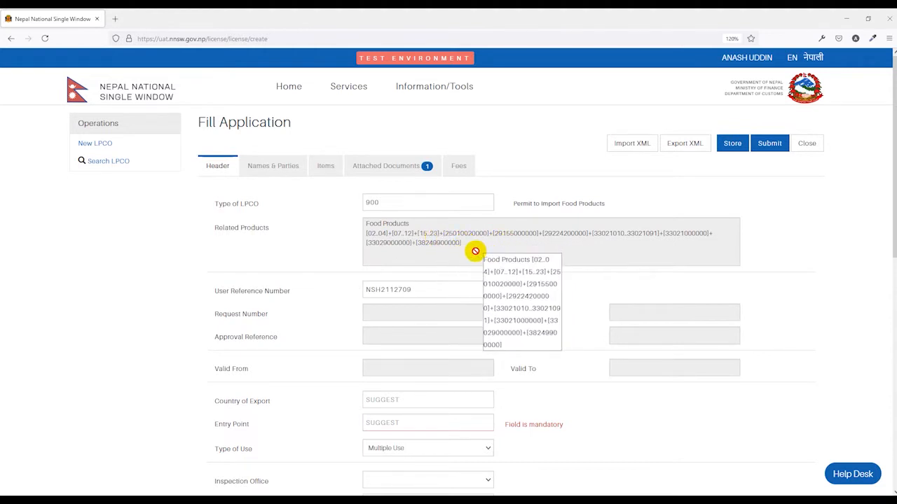
scroll(476, 250, "down", 1)
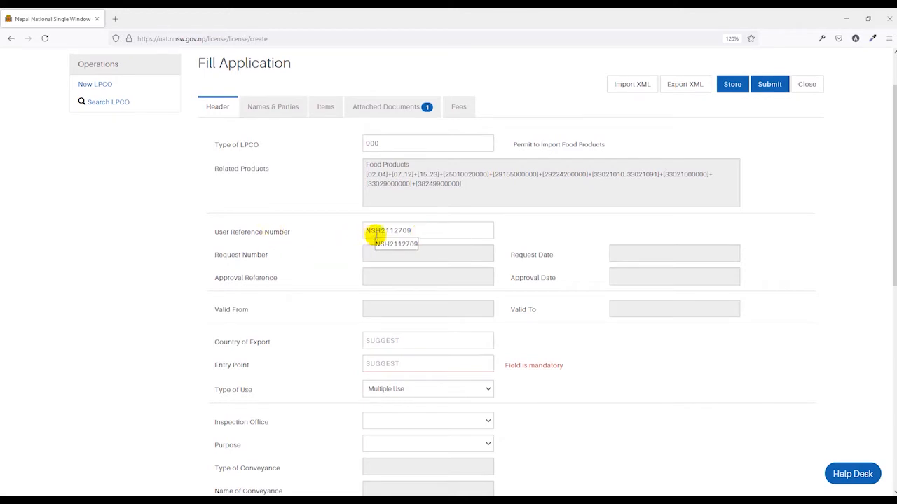
left_click_drag(428, 233, 337, 234)
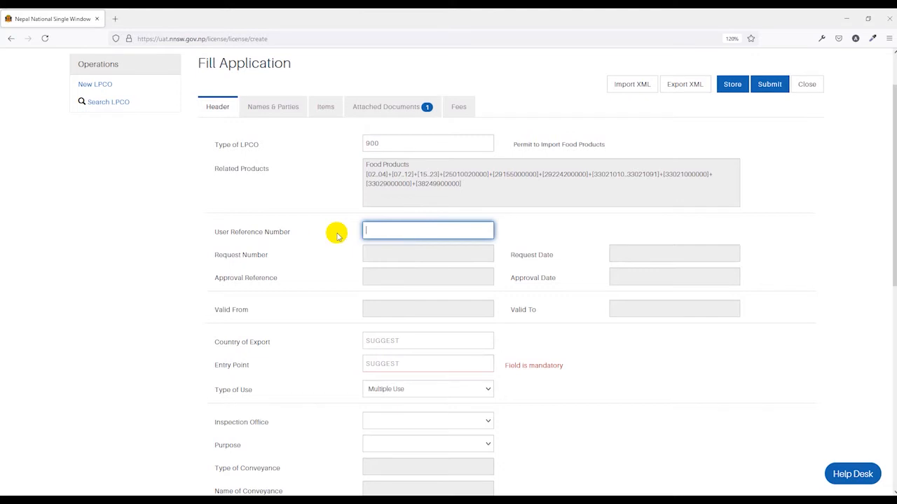
type("PI1236")
left_click(286, 297)
scroll(286, 296, "up", 2)
scroll(285, 297, "down", 3)
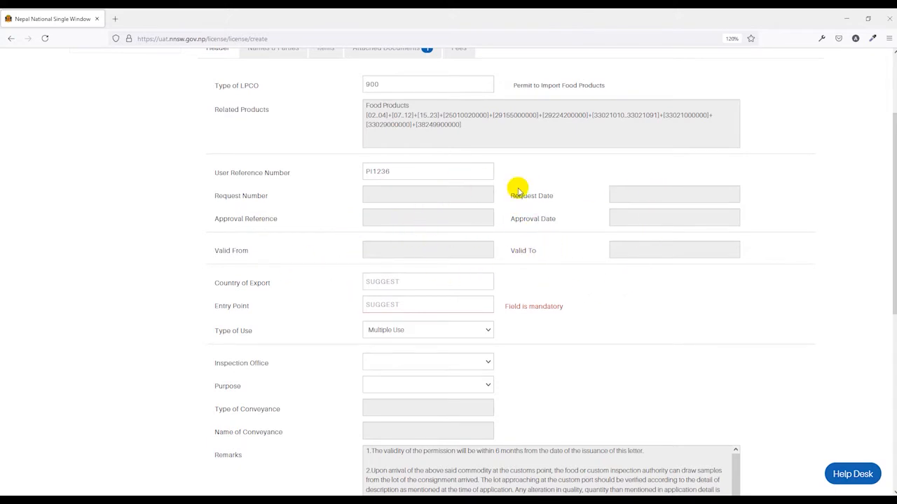
Step: Fill in export country MY, entry point TIA00, TIA (Airport) office and Commercial Sale purpose
scroll(503, 266, "down", 2)
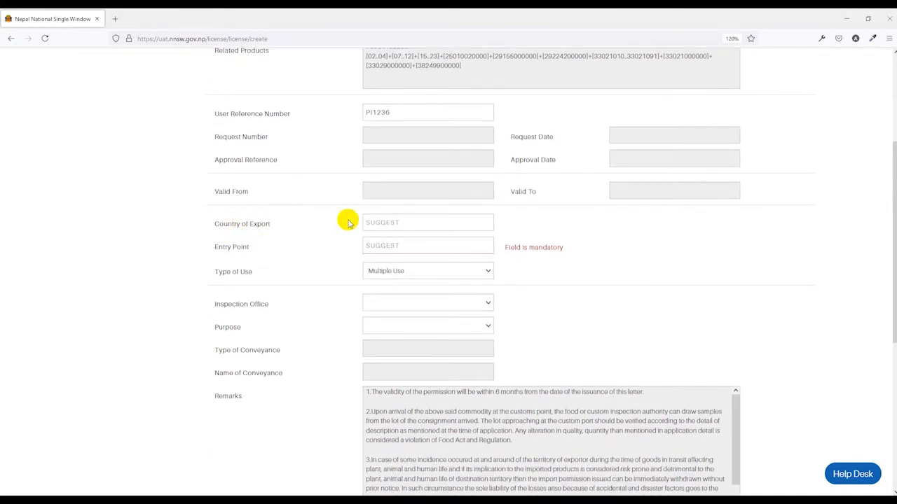
scroll(294, 220, "down", 2)
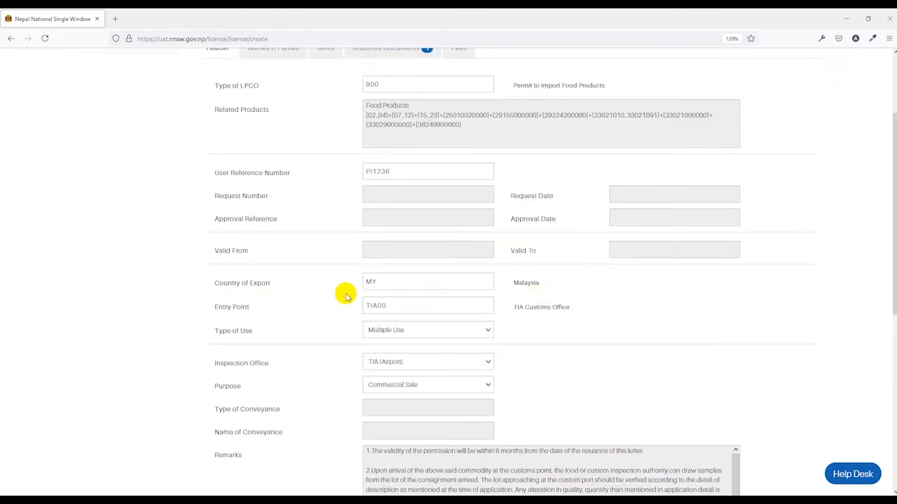
scroll(350, 291, "down", 2)
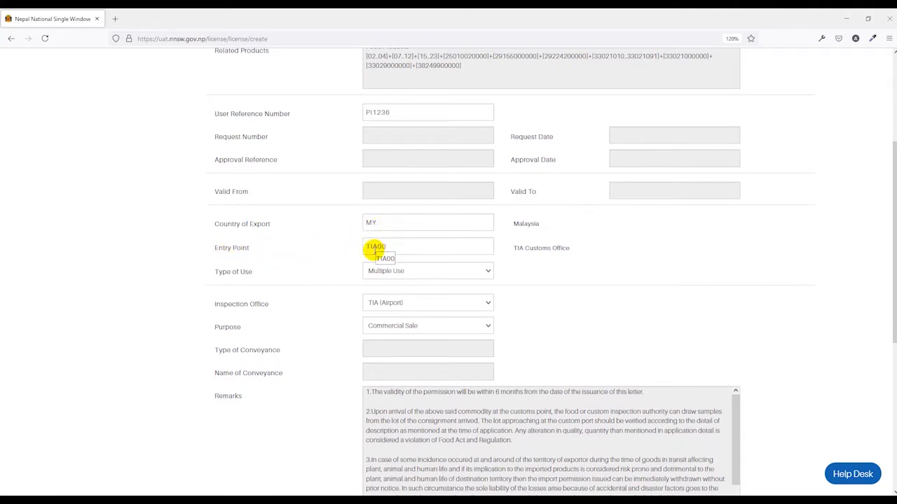
scroll(375, 249, "down", 2)
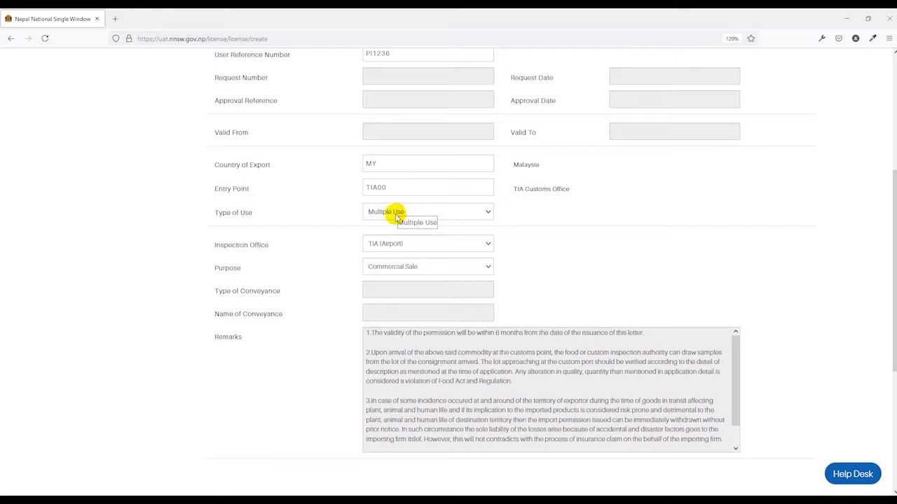
scroll(337, 245, "down", 2)
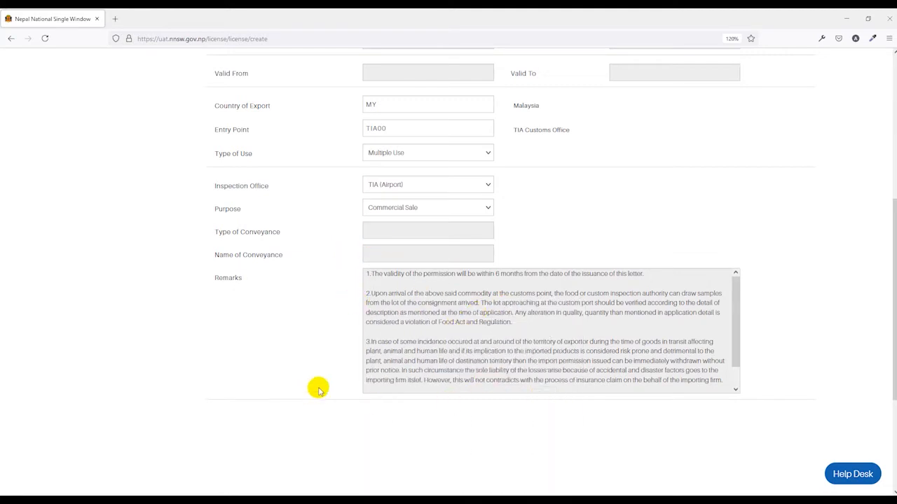
scroll(318, 390, "up", 5)
Step: Check the company email and exporter details under Names & Parties, then show the Items list
left_click(540, 325)
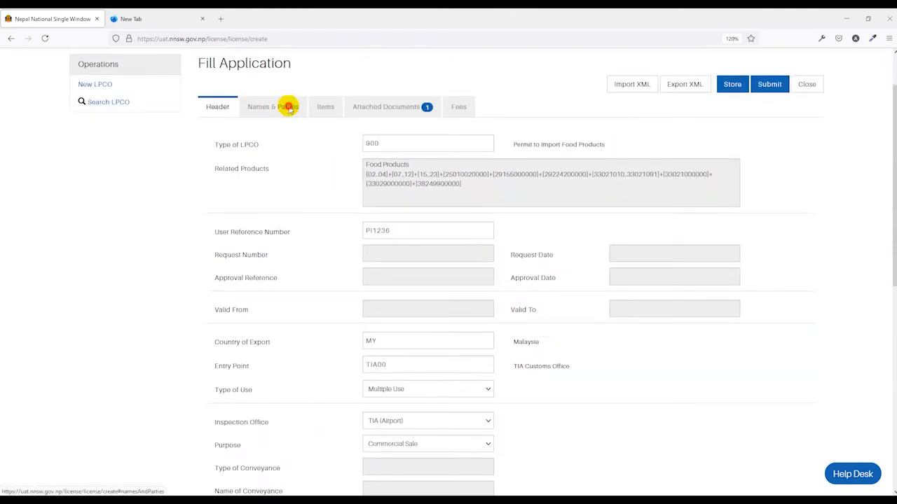
left_click(288, 107)
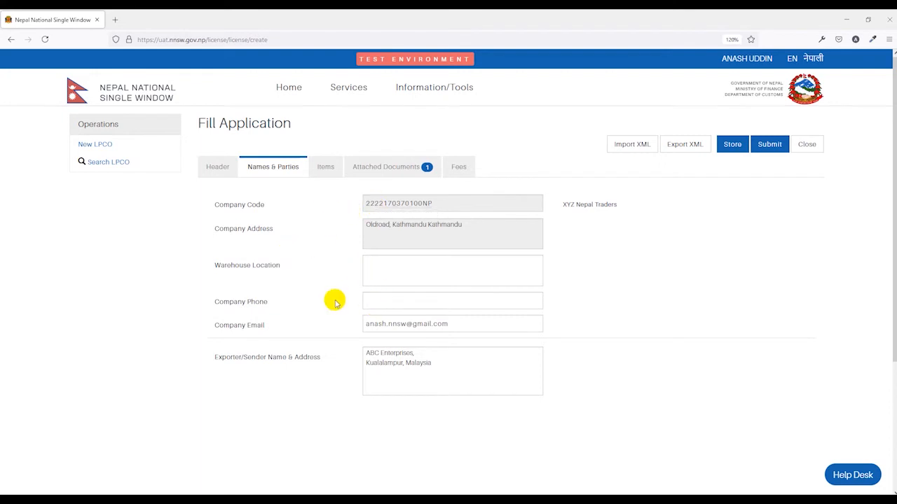
left_click(323, 168)
middle_click(321, 167)
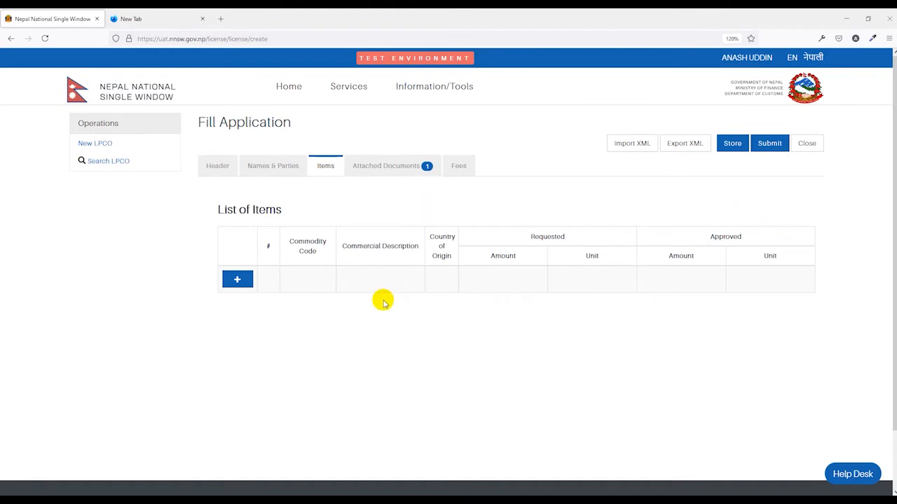
left_click(237, 282)
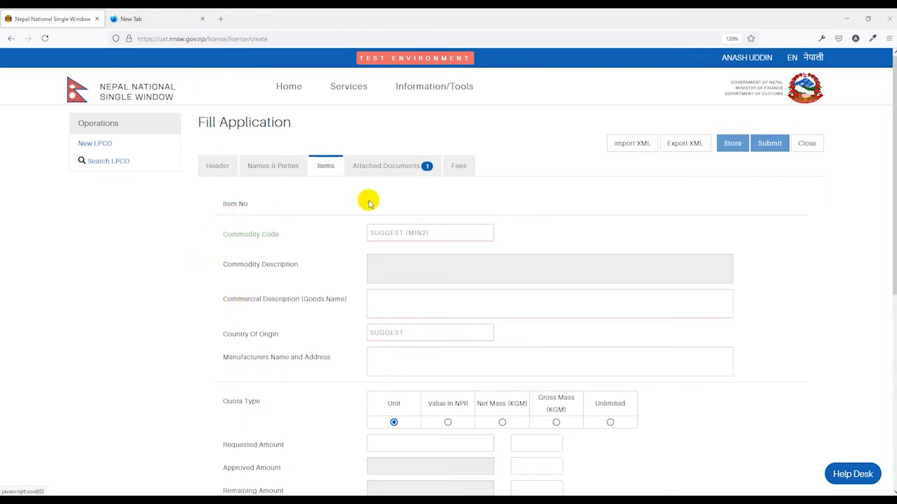
left_click(392, 232)
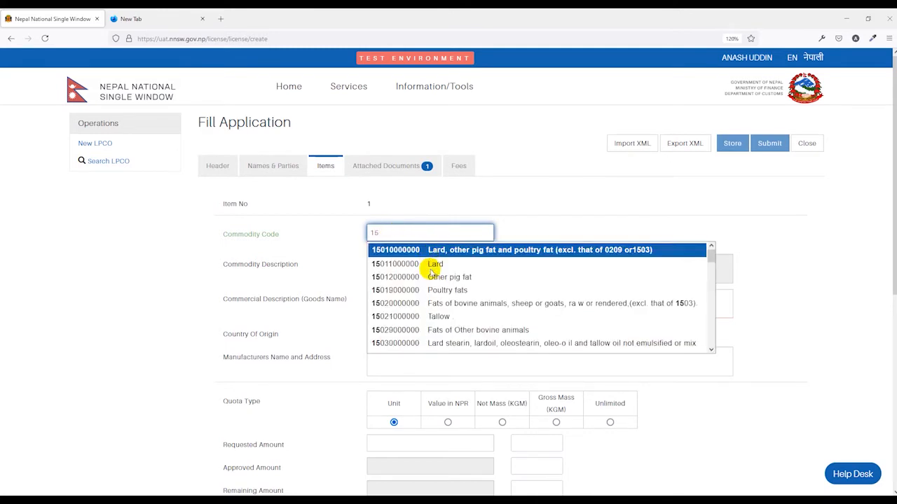
scroll(436, 312, "down", 1)
scroll(441, 309, "down", 3)
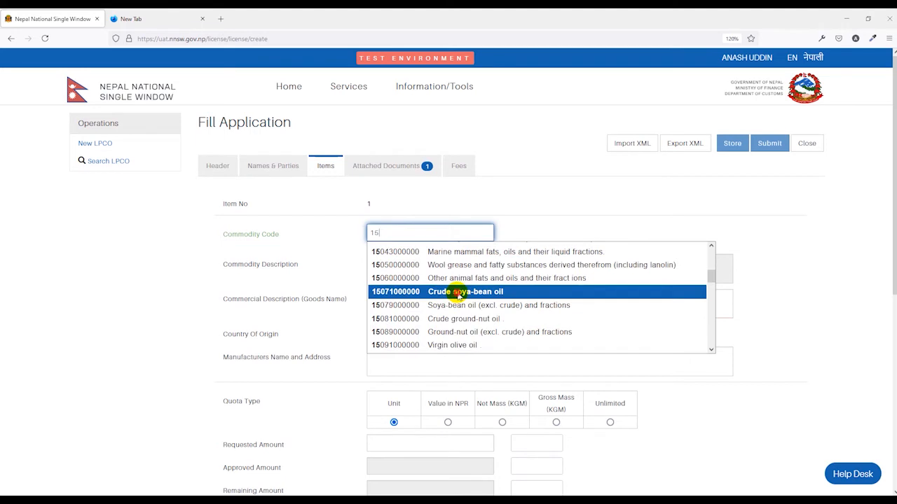
left_click(459, 295)
left_click(430, 288)
scroll(274, 223, "down", 1)
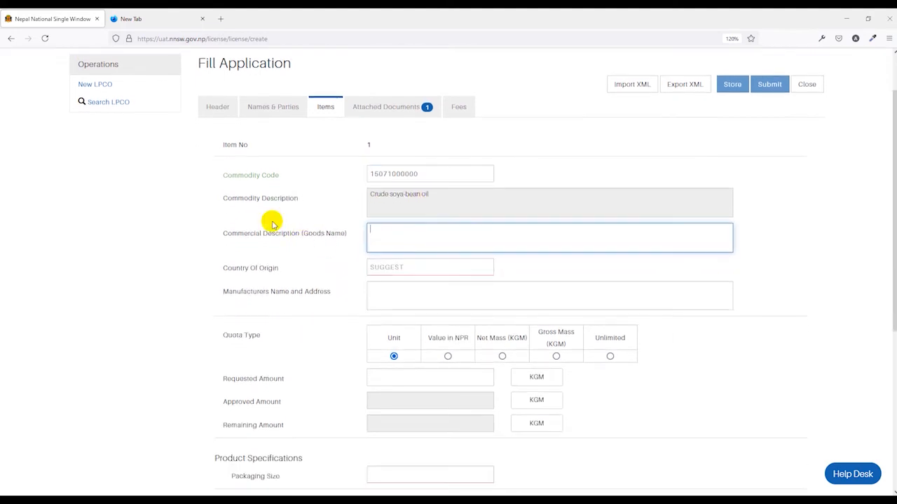
Step: Enter goods name Soyabean Oil, origin MY, requested amount 1,000 and 100 litre plastic jar packaging
left_click(342, 204)
scroll(392, 202, "down", 1)
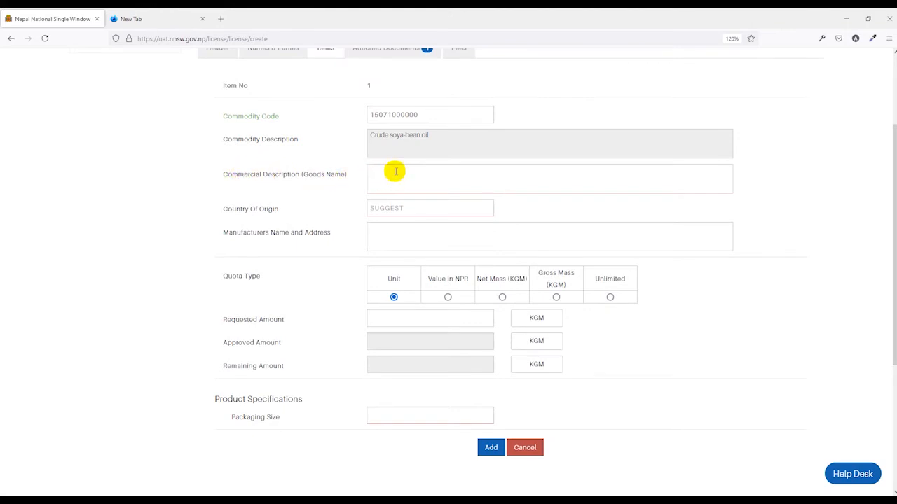
scroll(396, 172, "up", 1)
left_click(395, 234)
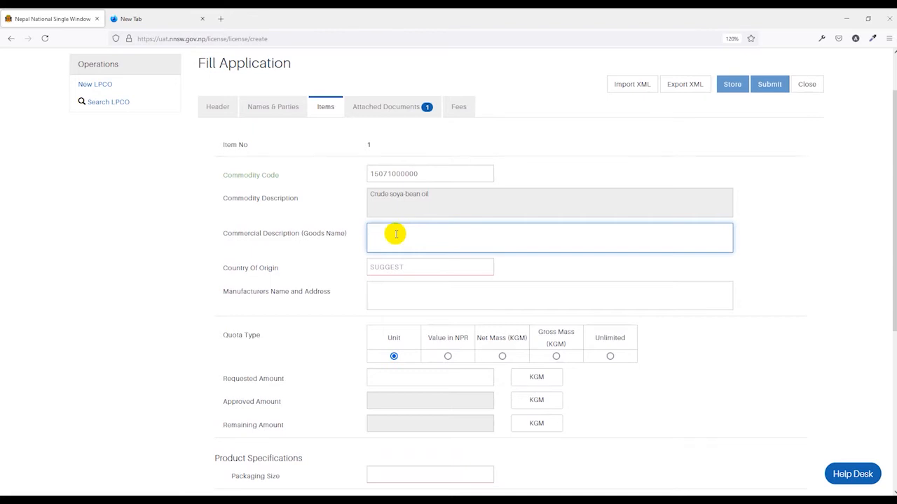
scroll(364, 224, "down", 1)
scroll(341, 218, "up", 1)
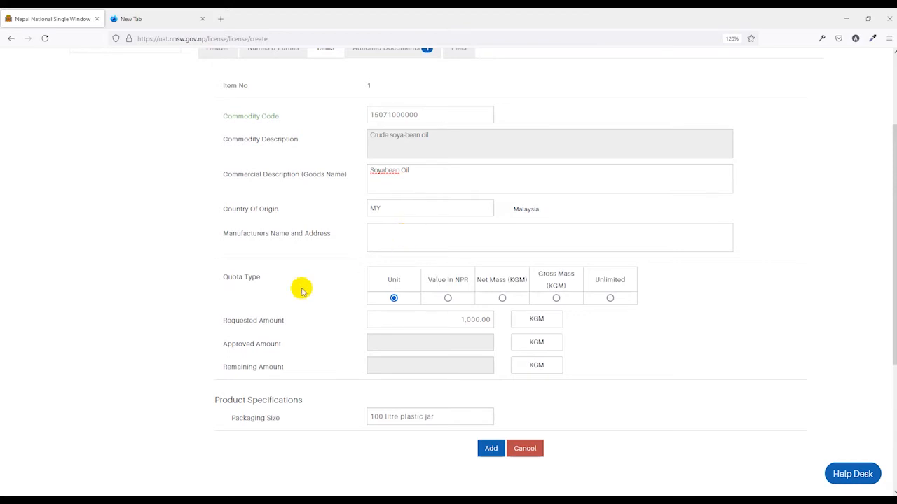
left_click(393, 300)
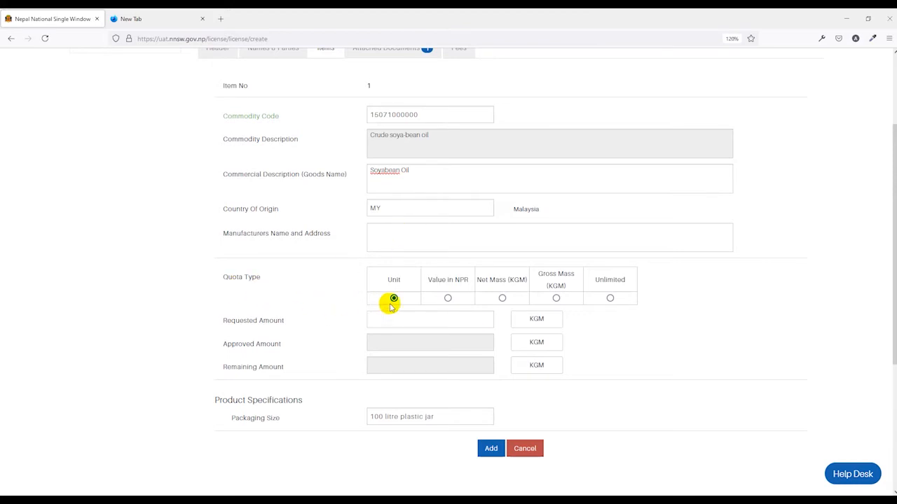
left_click(453, 318)
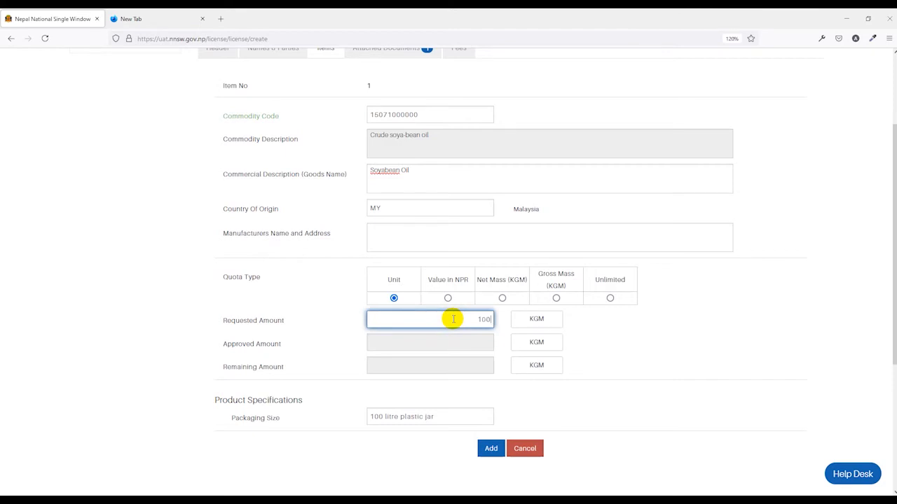
left_click(654, 353)
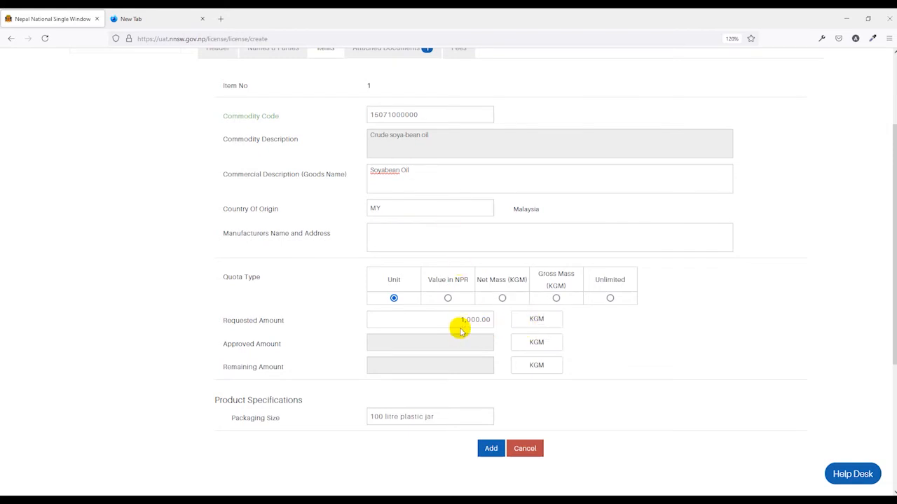
Step: Switch the quota type to Gross Mass (KGM) and add Soyabean Oil to the item list
left_click(448, 298)
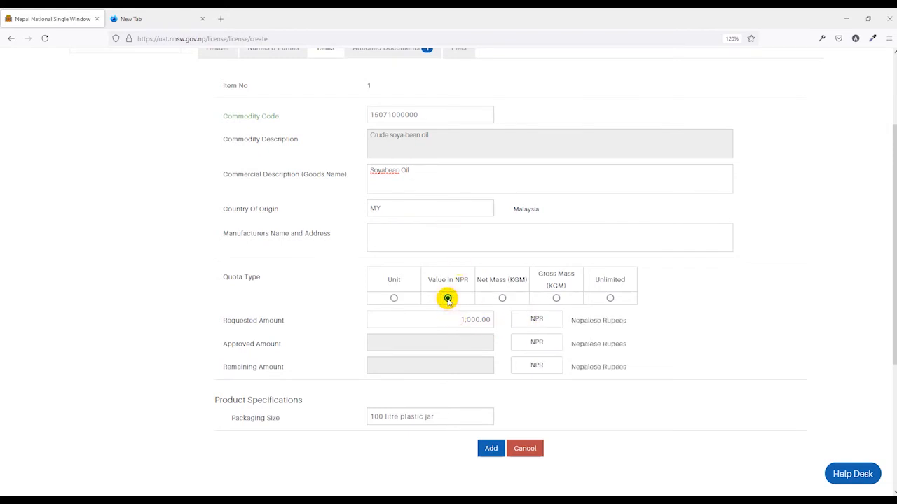
left_click(503, 298)
left_click(556, 298)
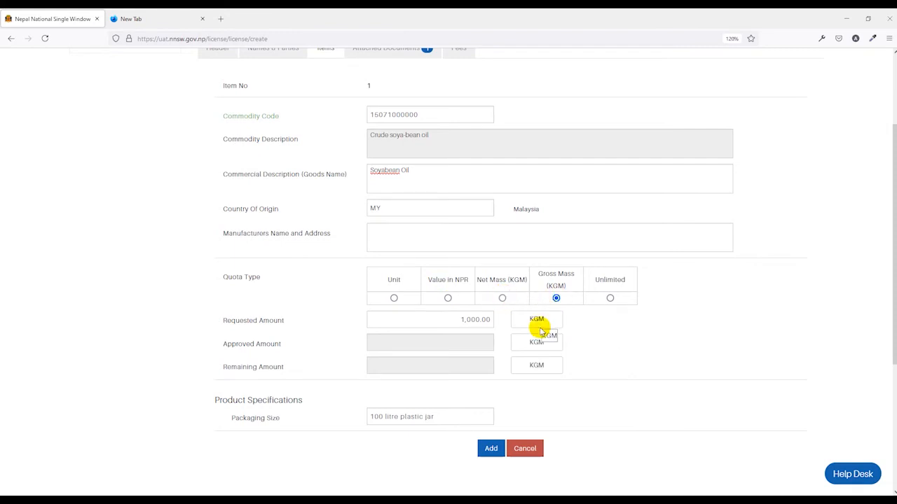
scroll(342, 308, "down", 2)
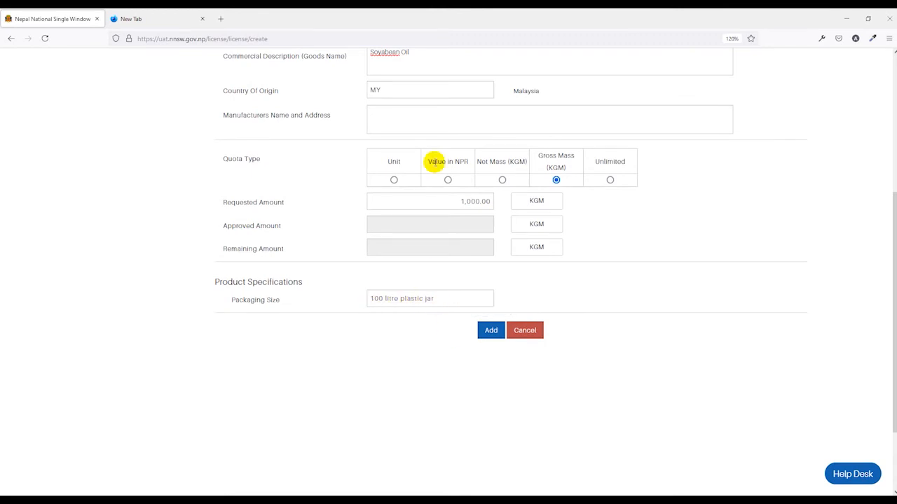
left_click(491, 331)
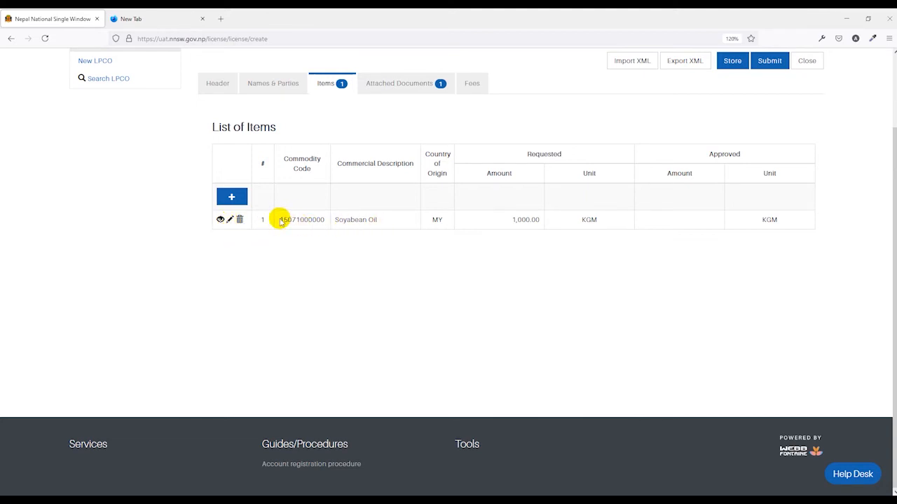
Step: Start a second item, searching commodity codes beginning with 15 and choosing an oil commodity
left_click(231, 198)
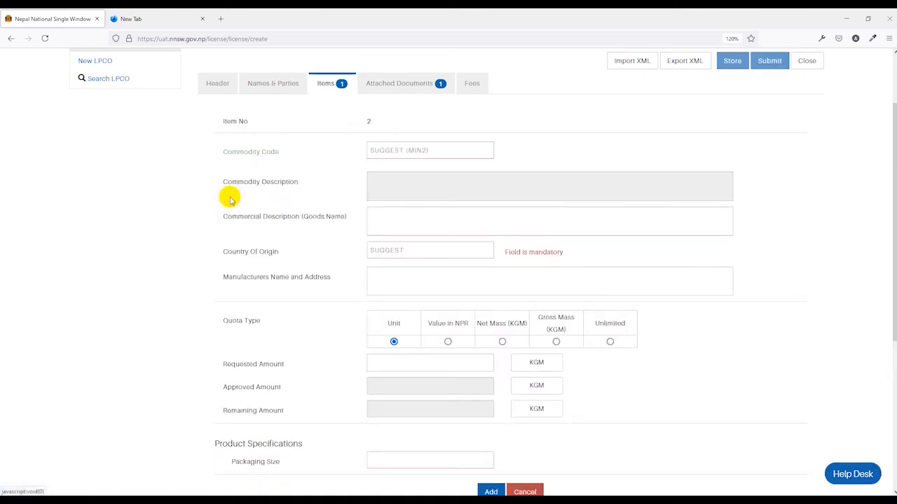
scroll(366, 217, "down", 2)
scroll(379, 154, "up", 1)
scroll(378, 154, "up", 1)
left_click(386, 149)
type("15")
scroll(441, 217, "up", 1)
scroll(453, 242, "down", 2)
left_click(454, 241)
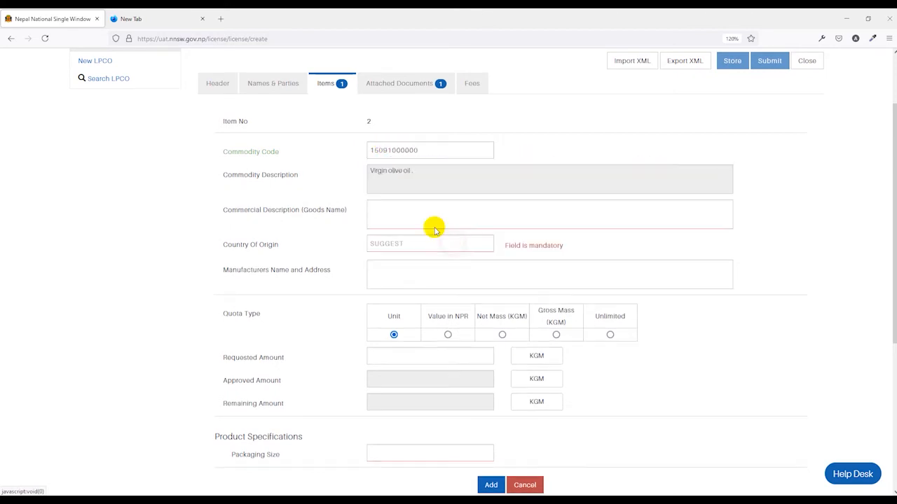
scroll(365, 190, "down", 3)
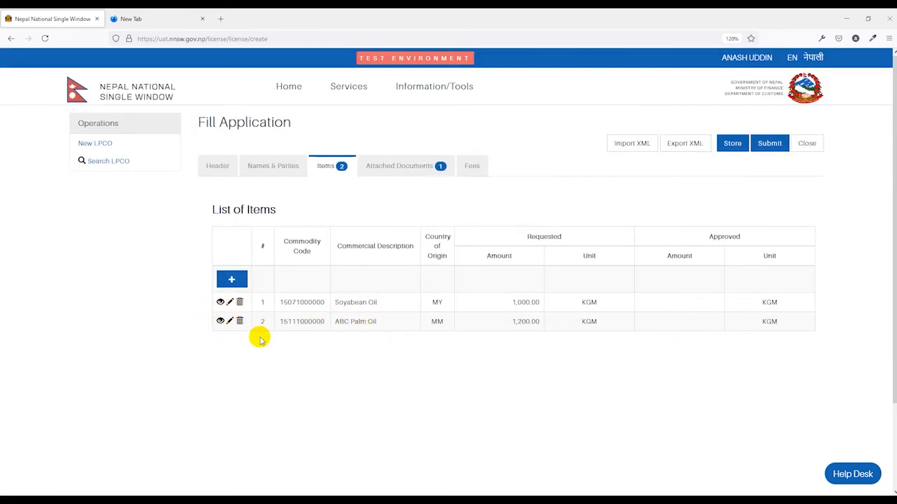
Step: Open attachment 1, the code 100 Performa Invoice, from Attached Documents for editing
left_click(387, 166)
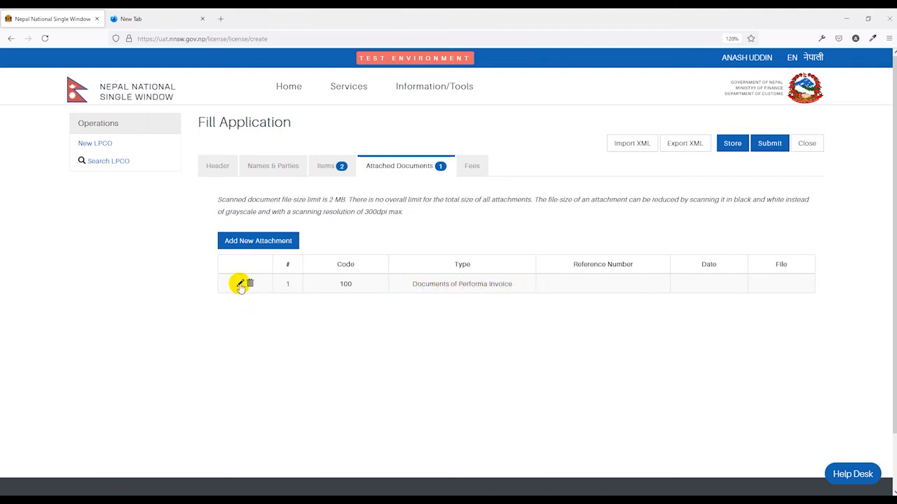
left_click(240, 284)
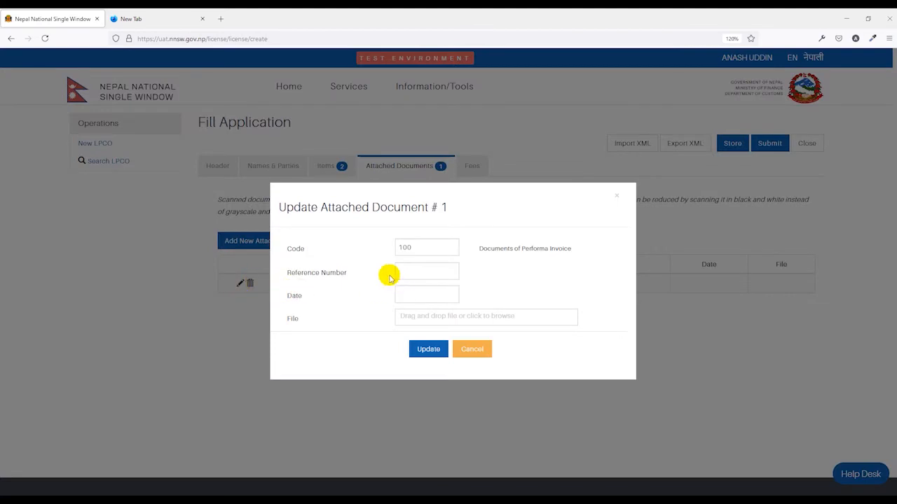
Step: Give attachment 1 reference 1245, date 10/05/2021 and Performa Invoice.pdf, save, then preview it
left_click(424, 272)
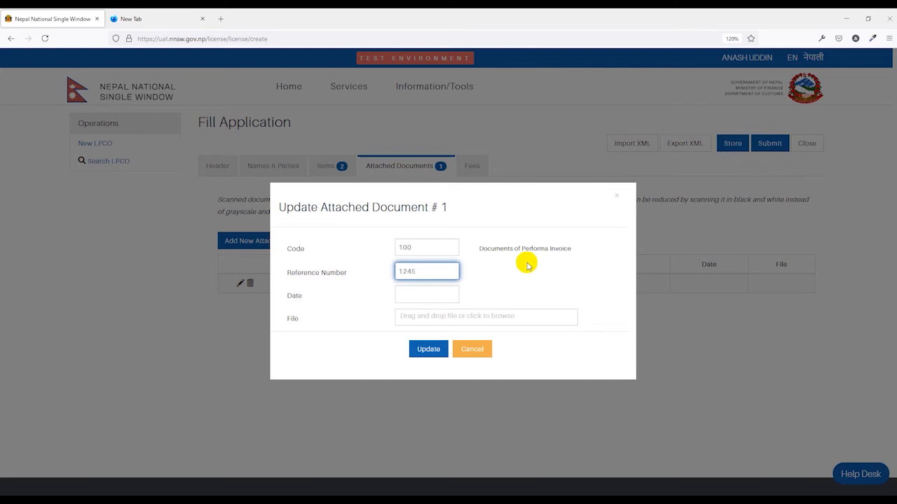
left_click(420, 294)
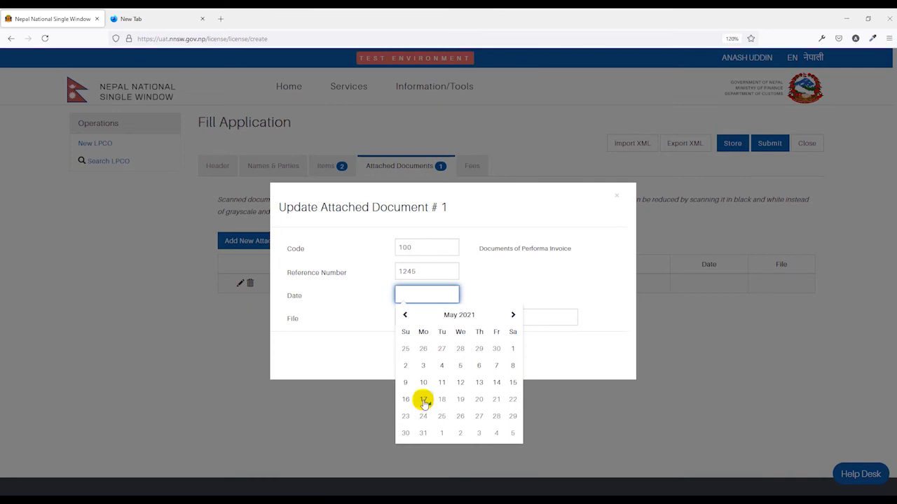
left_click(423, 384)
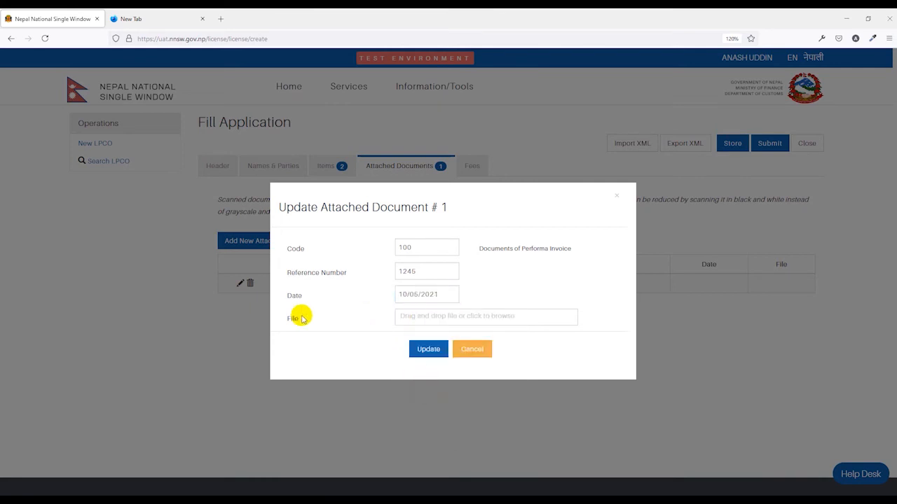
left_click(446, 317)
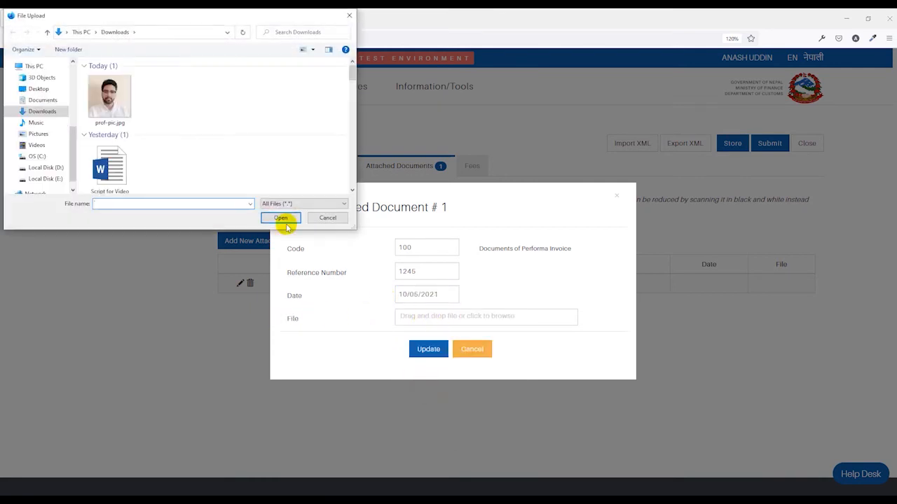
scroll(145, 155, "down", 2)
left_click(266, 158)
left_click(287, 219)
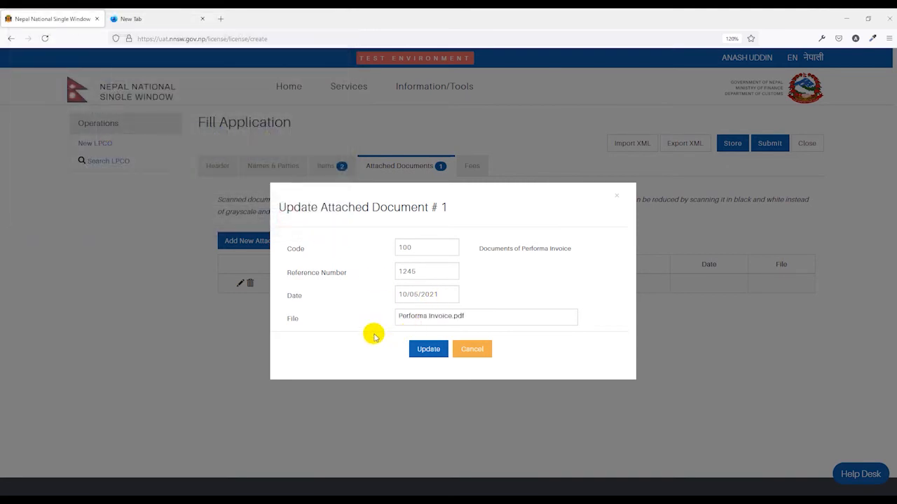
left_click(428, 350)
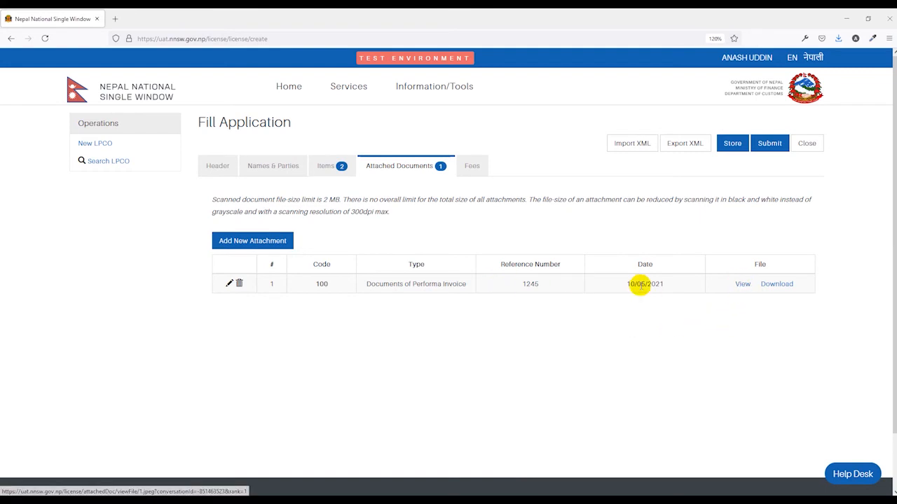
left_click(740, 284)
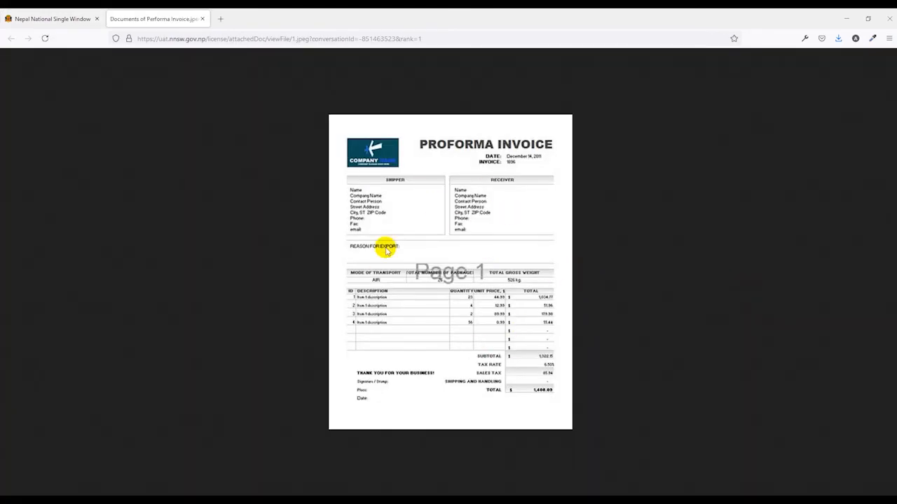
middle_click(166, 25)
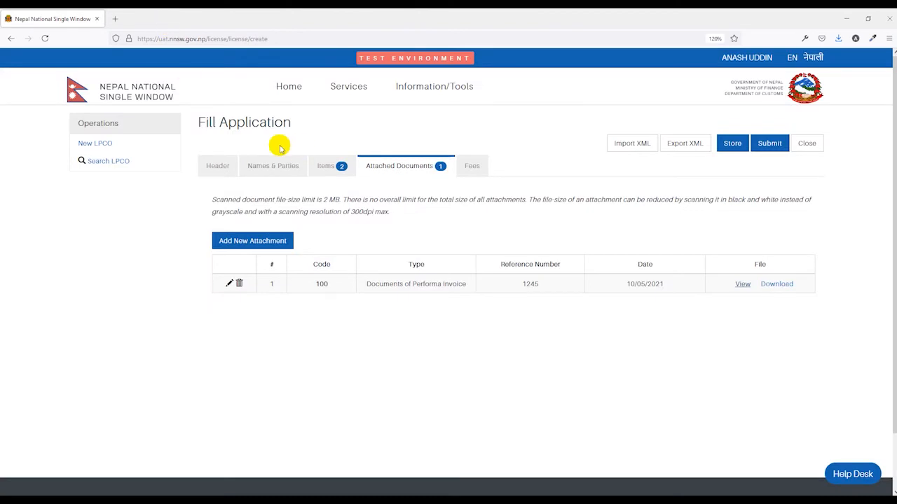
Step: Add Company-Registration.pdf as a 999 Others attachment with reference 'Export company certificate'
left_click(262, 247)
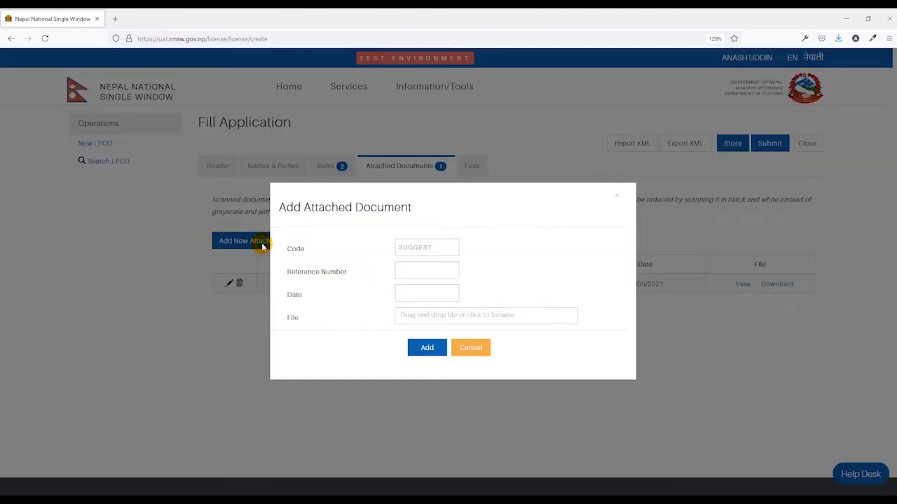
left_click(412, 248)
scroll(437, 297, "down", 5)
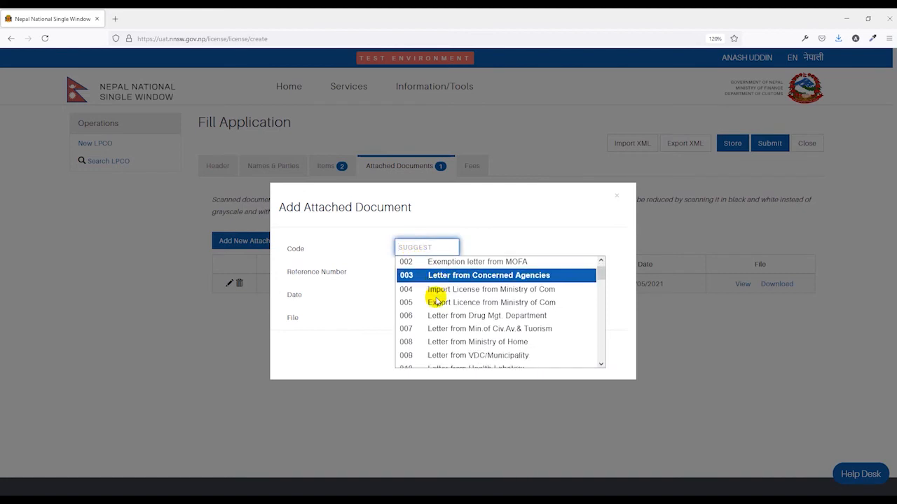
scroll(437, 300, "down", 6)
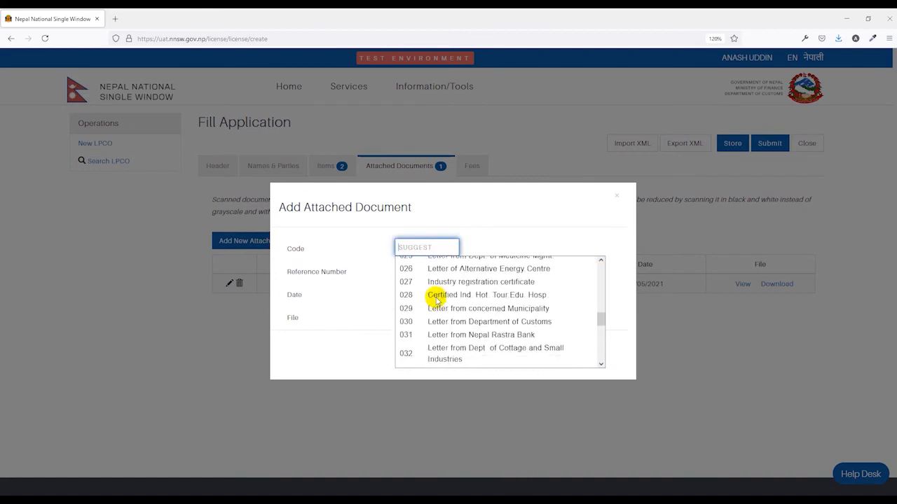
scroll(435, 300, "down", 6)
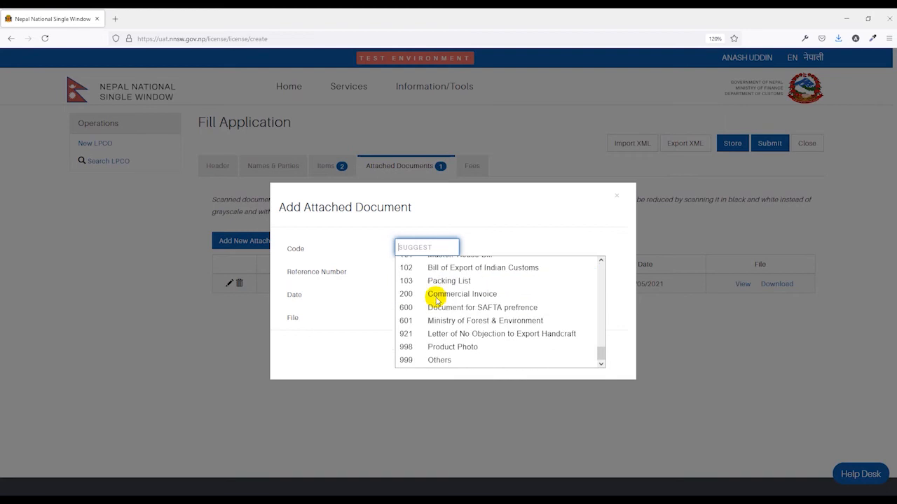
left_click(440, 363)
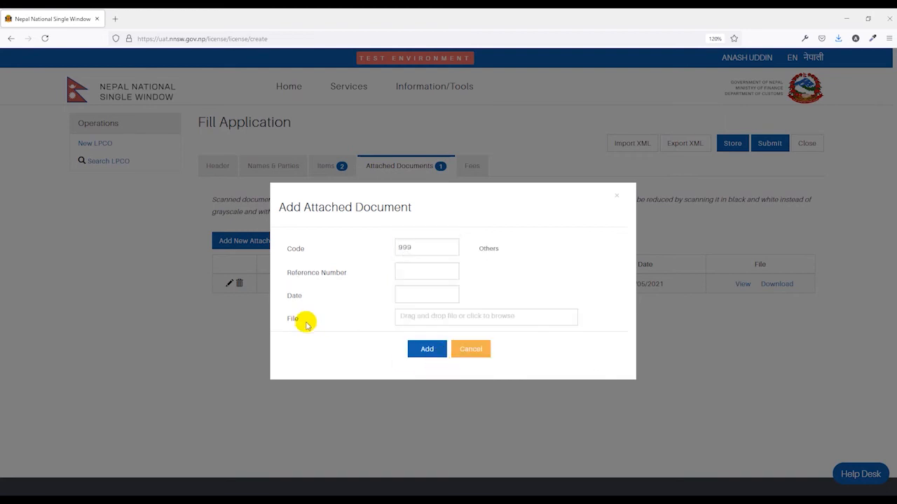
left_click(421, 323)
scroll(144, 152, "down", 2)
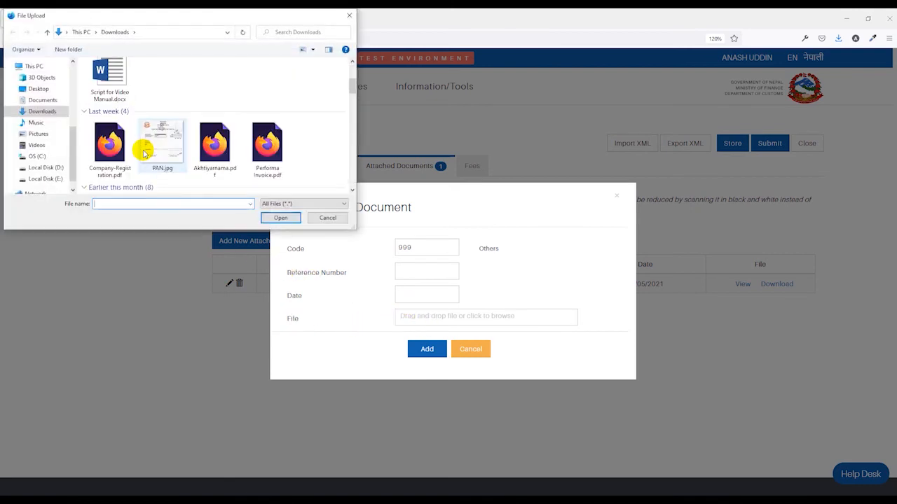
double_click(112, 148)
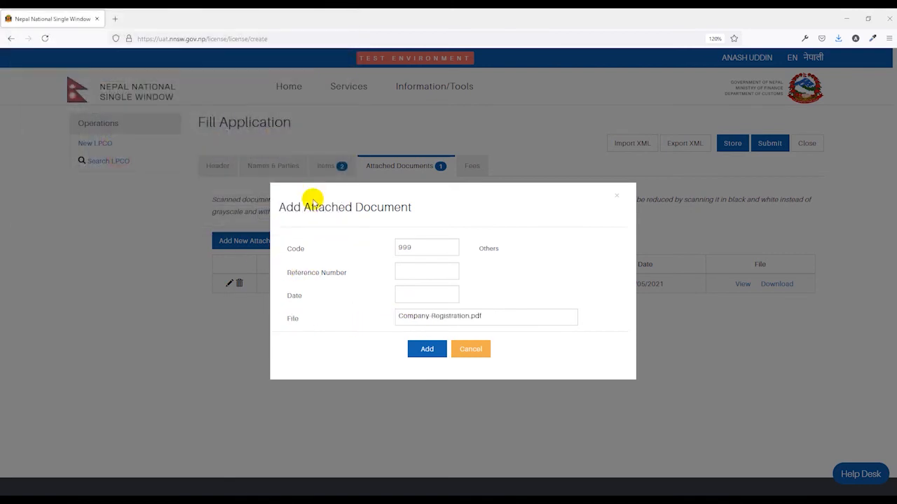
type("Company certificate")
left_click(426, 354)
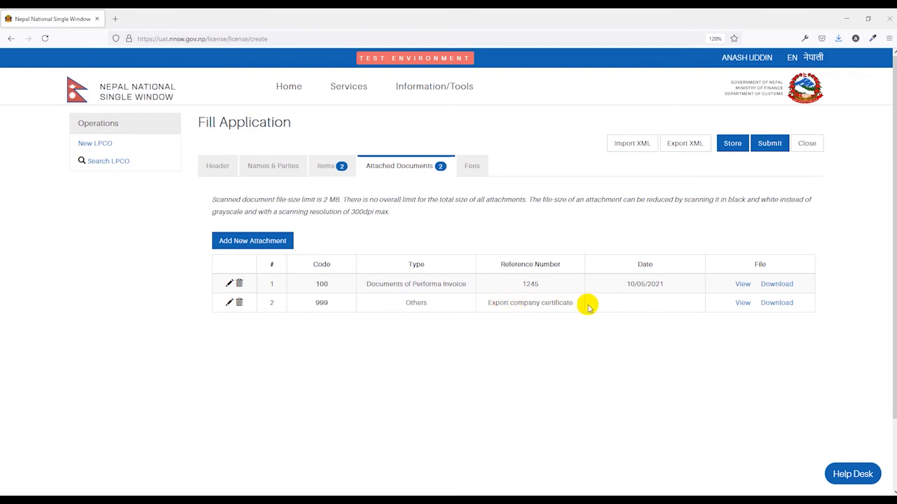
Step: Review the Fees tab showing 0.00 NPR to pay, and store the application
left_click(470, 166)
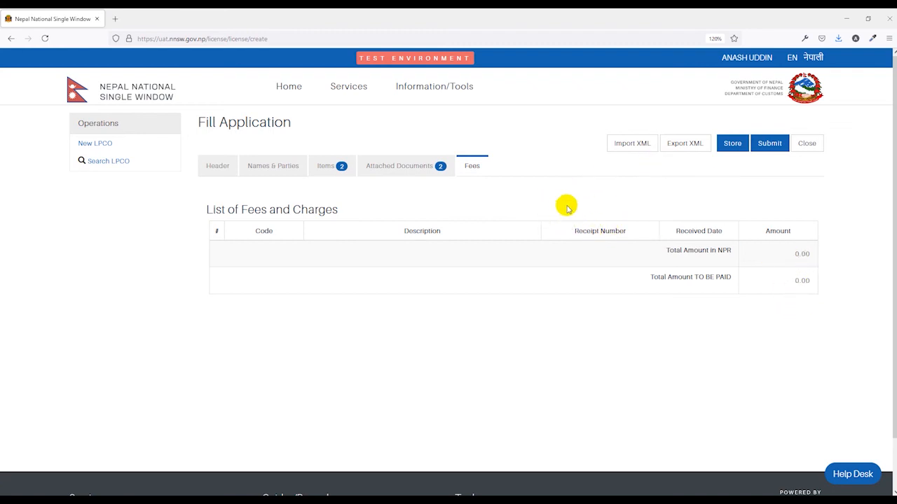
left_click(769, 147)
left_click(732, 145)
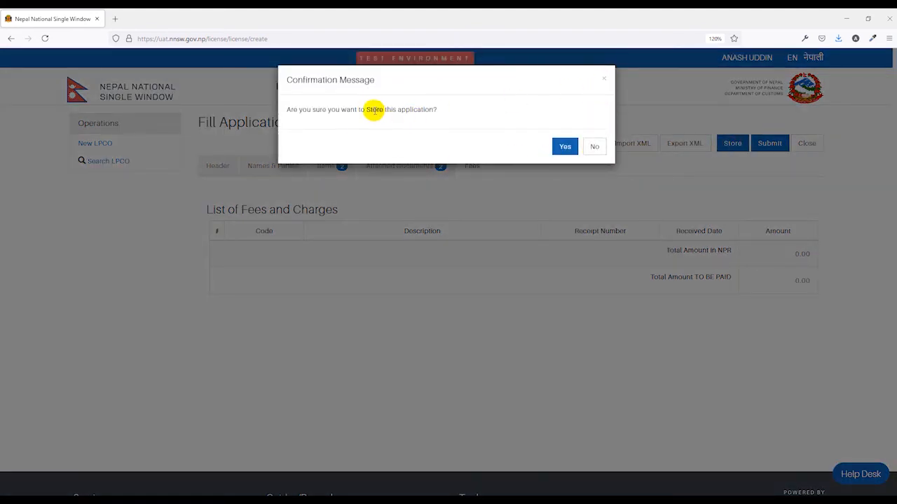
left_click(604, 80)
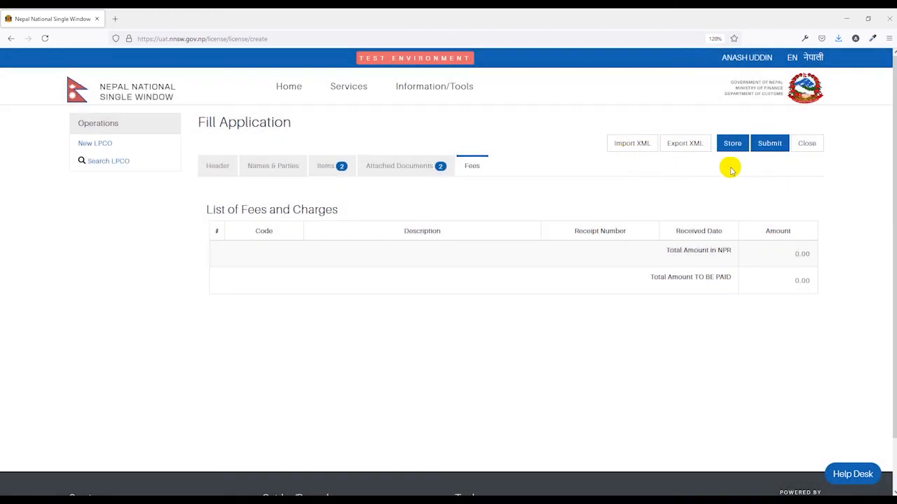
Step: Submit the application, confirm it, and verify the Requested status under Support Information
left_click(768, 146)
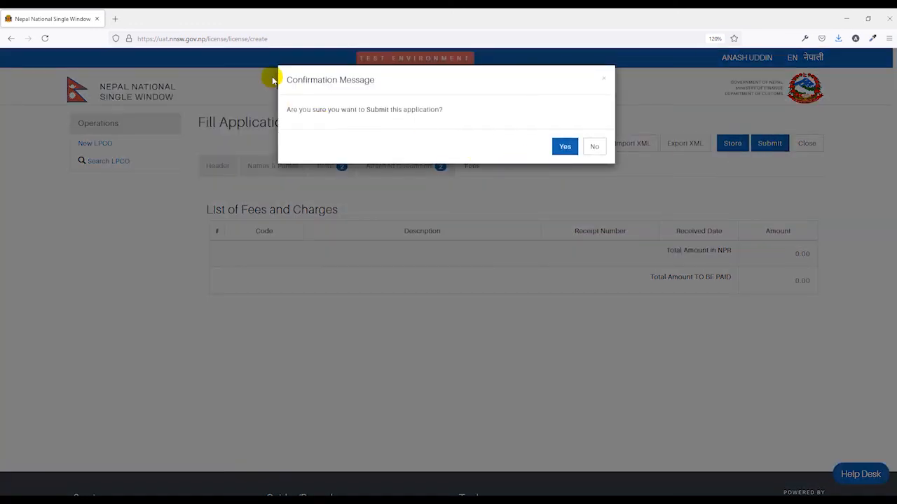
left_click(565, 148)
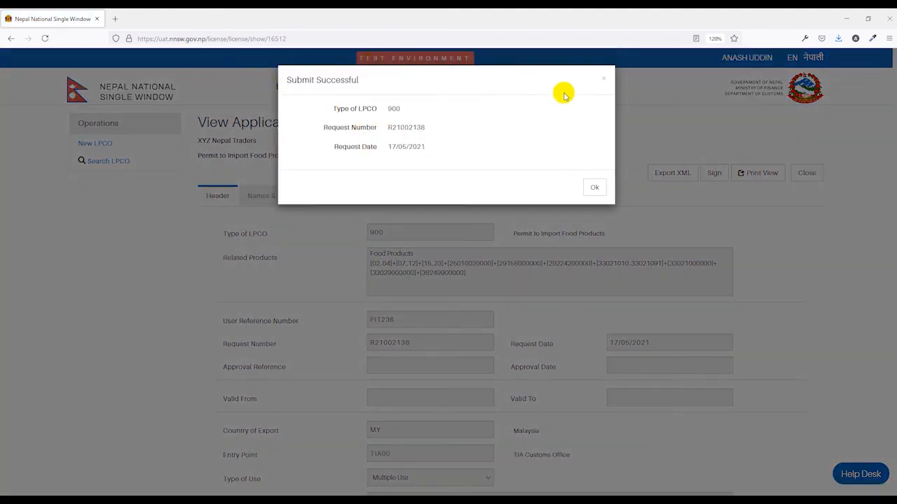
left_click_drag(392, 127, 436, 133)
left_click(440, 135)
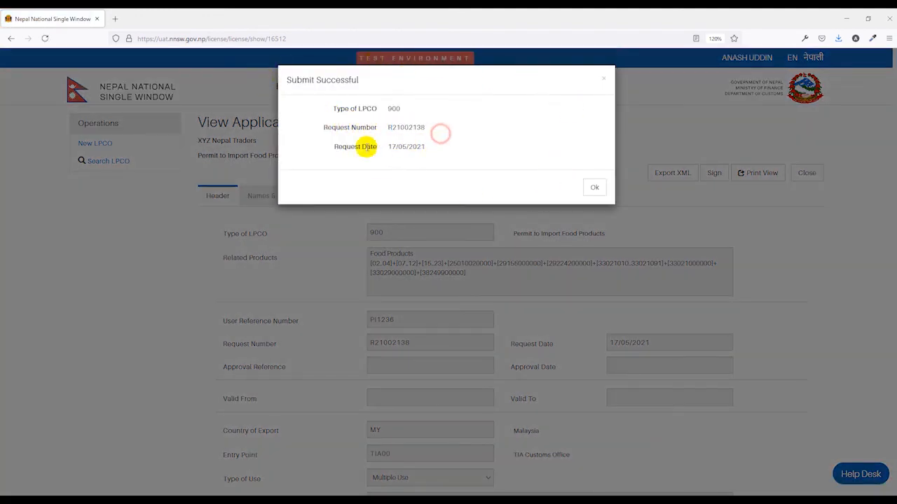
left_click(595, 189)
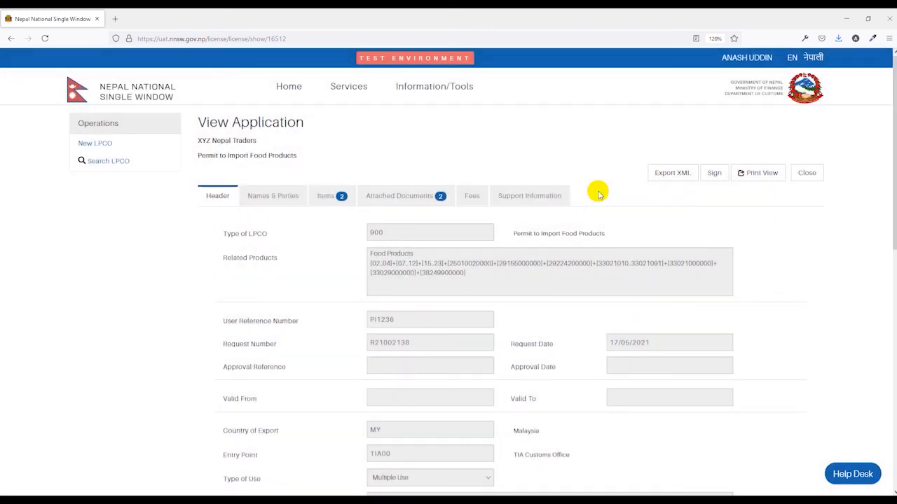
left_click(534, 199)
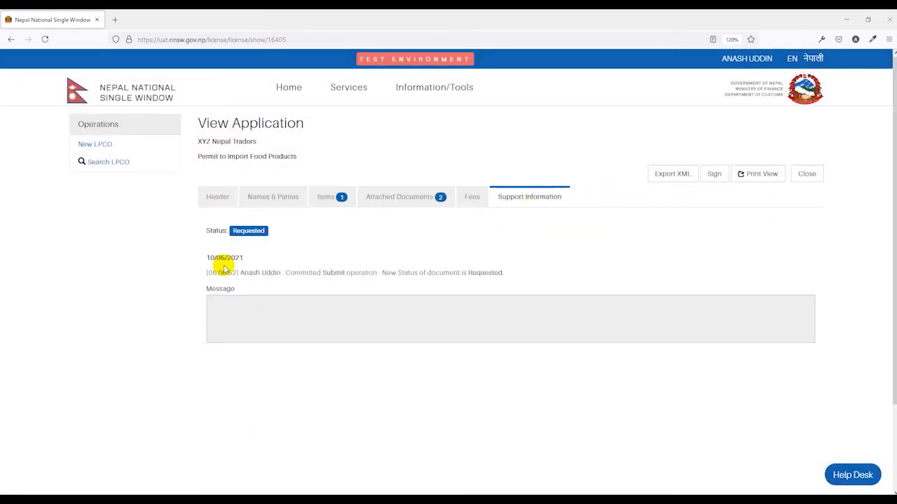